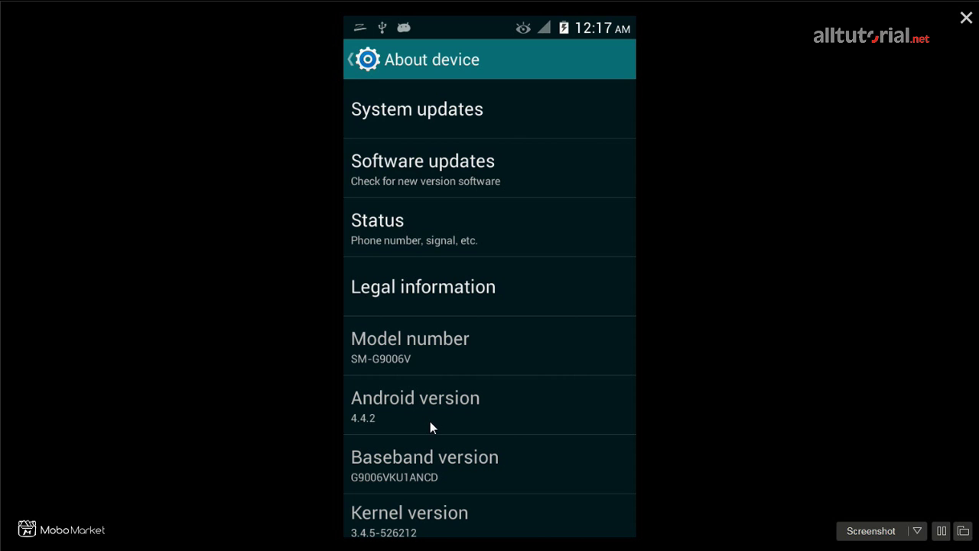
- Review the mirrored phone's About device details and leave the full-screen view
drag(431, 493, 415, 348)
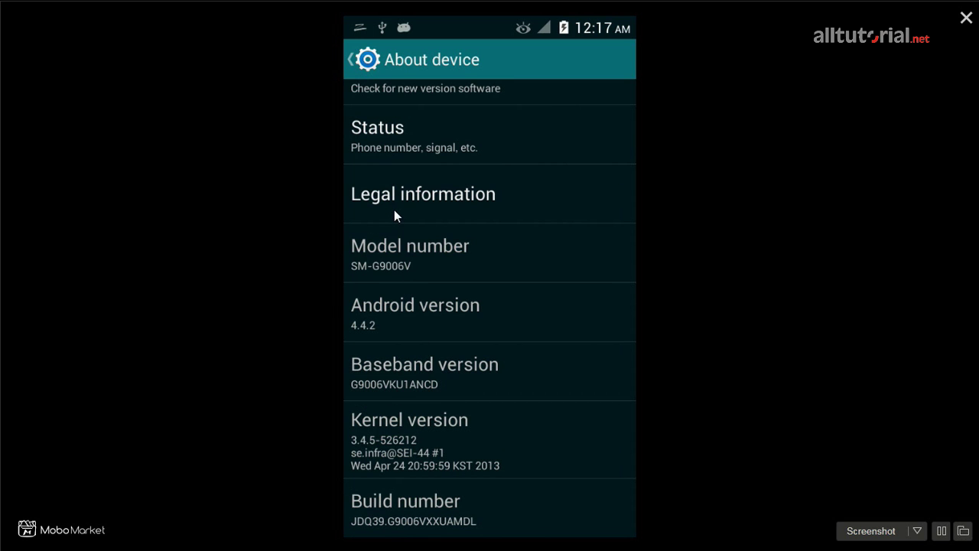
scroll(394, 210, up, 2)
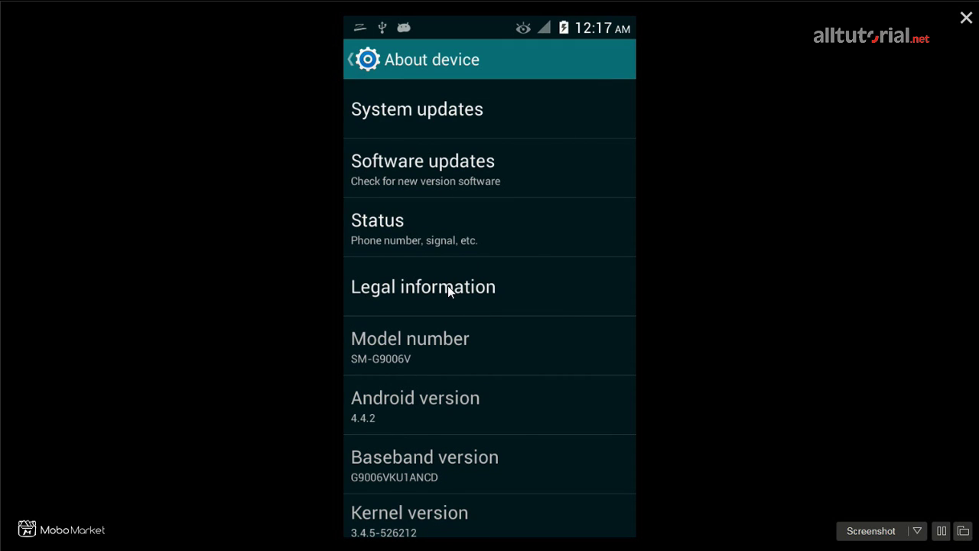
click(966, 18)
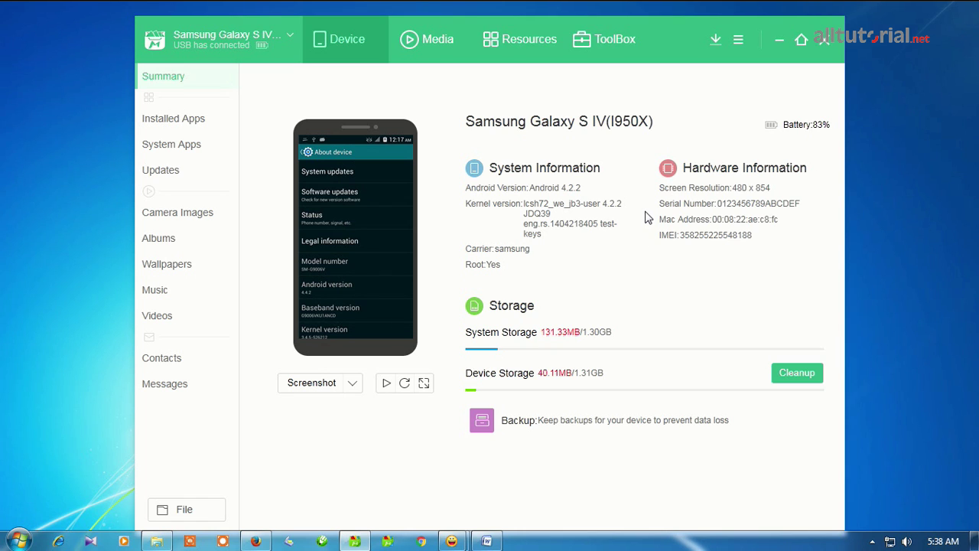
- View the phone's app drawer in the full-screen mirror, leave it and minimize MoboMarket
click(423, 382)
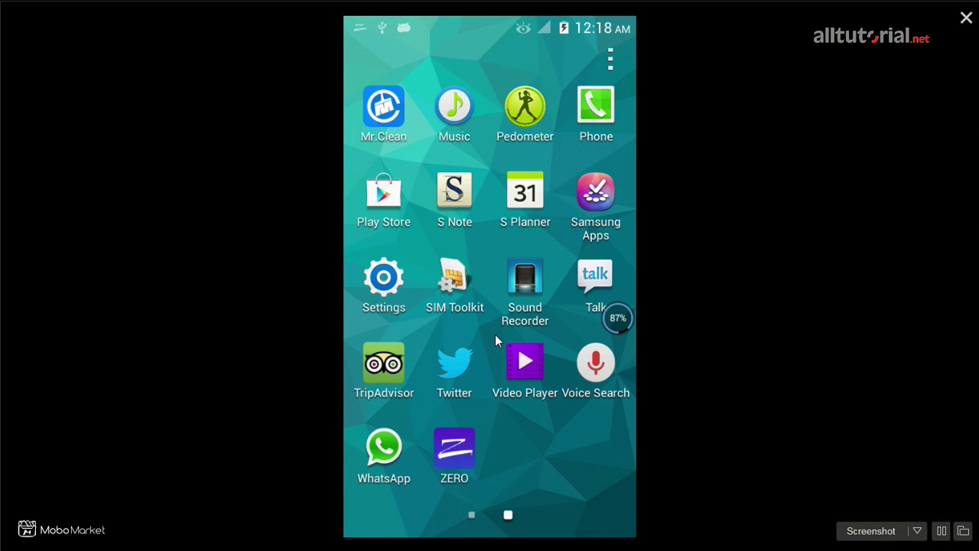
click(966, 24)
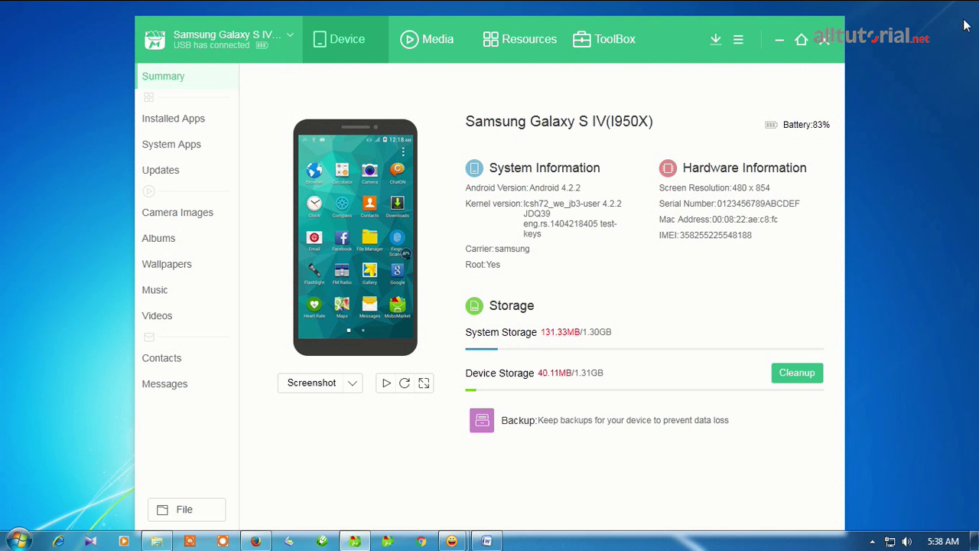
click(785, 43)
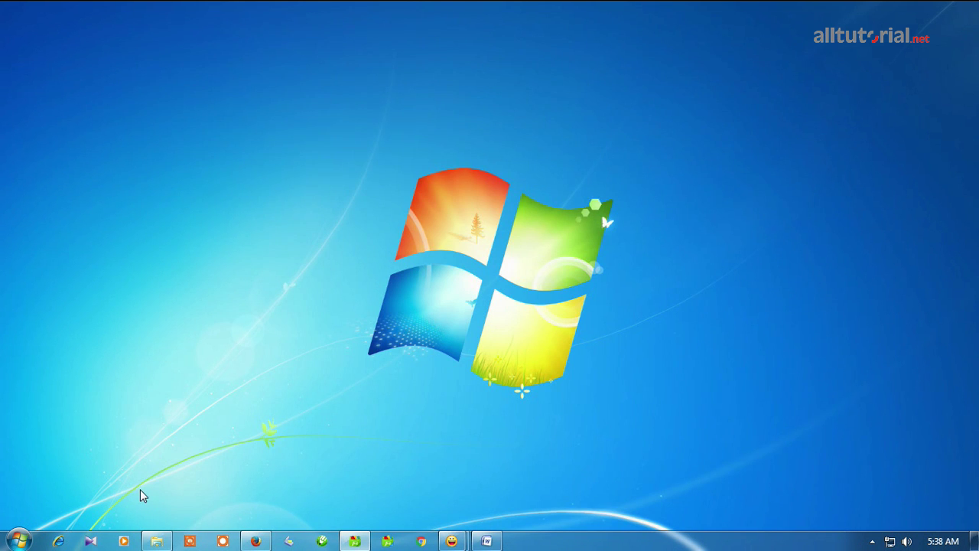
- Try to read the phone's information by running MTKdroidTools.exe from the MtkDroidTools folder, and close the tool
click(156, 541)
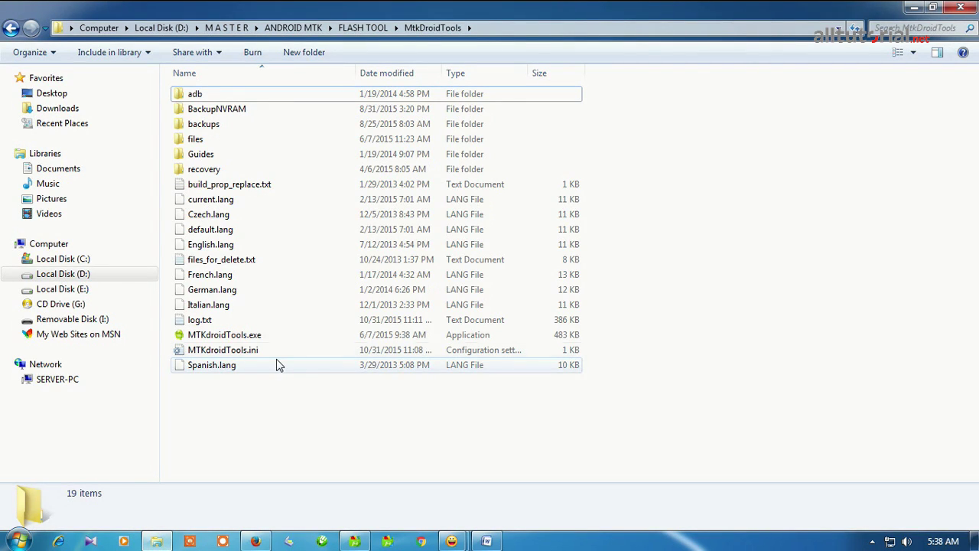
double_click(242, 338)
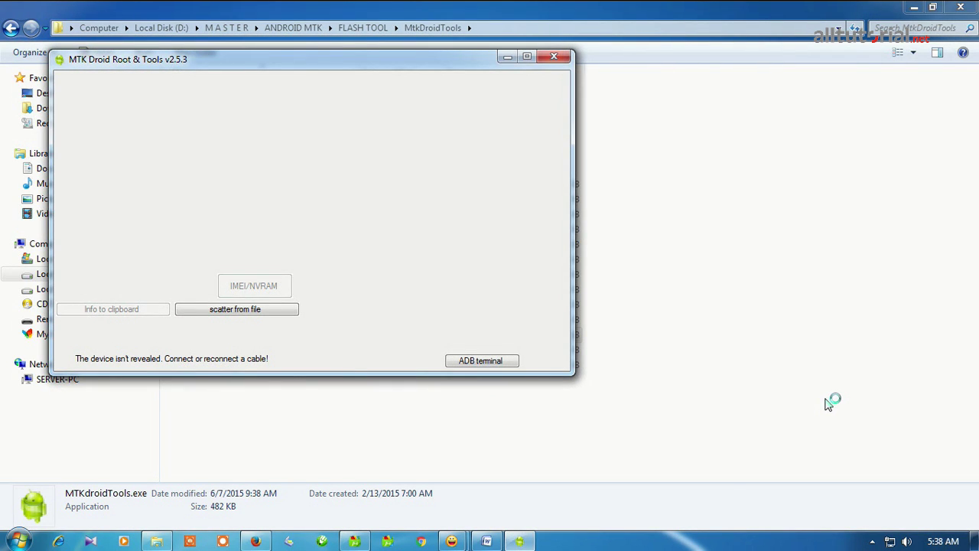
click(914, 7)
right_click(806, 136)
click(826, 183)
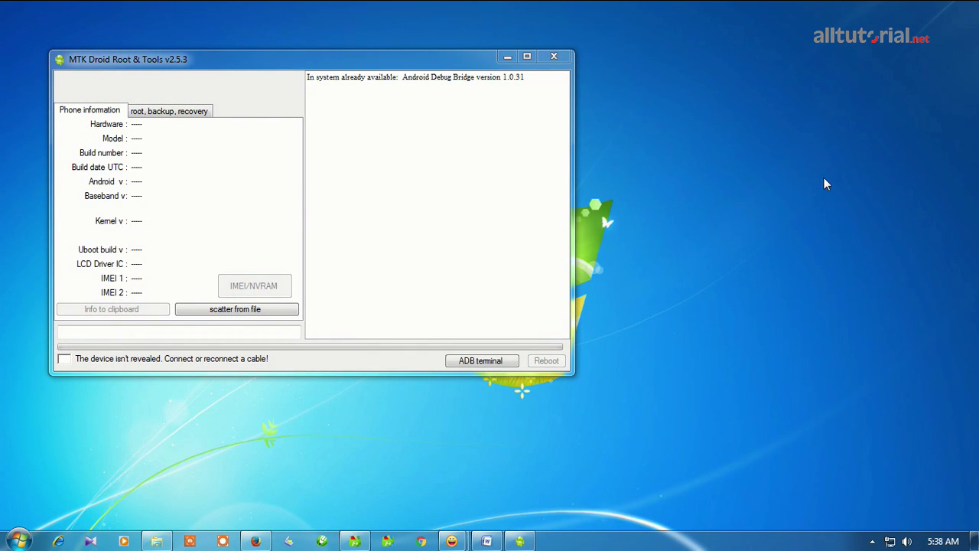
click(872, 541)
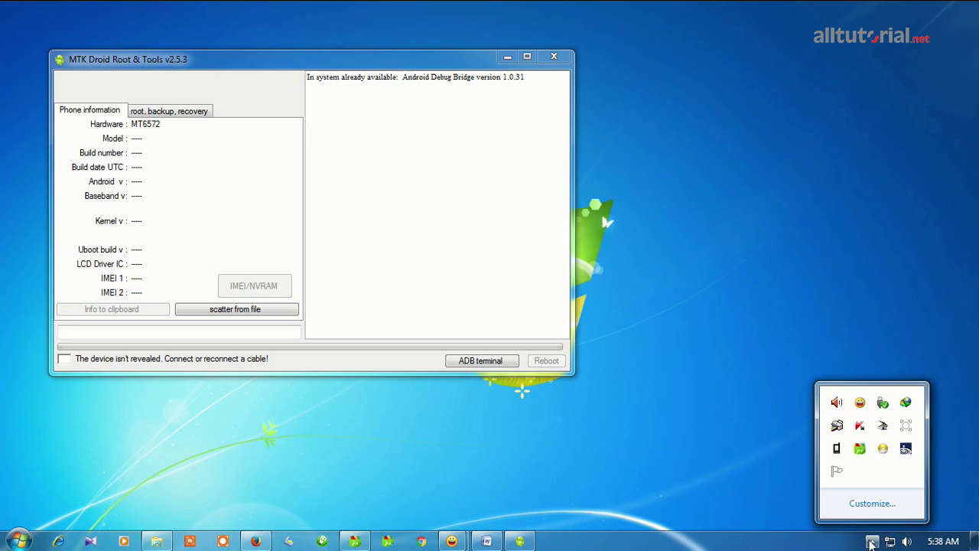
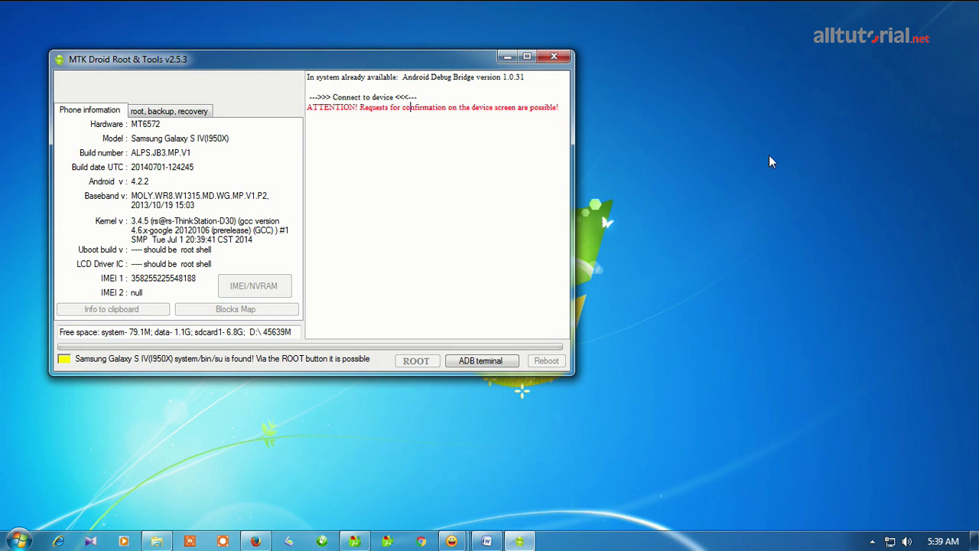
click(555, 58)
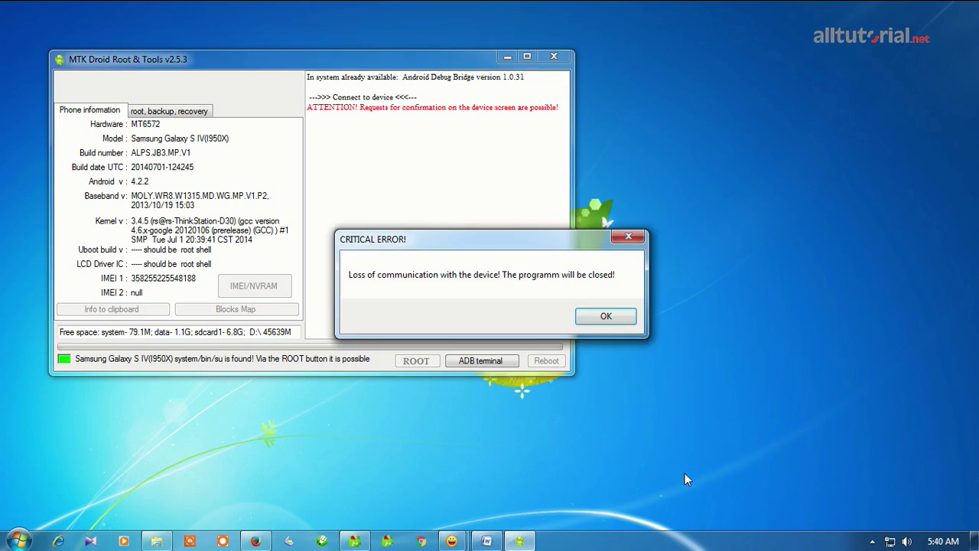
click(609, 318)
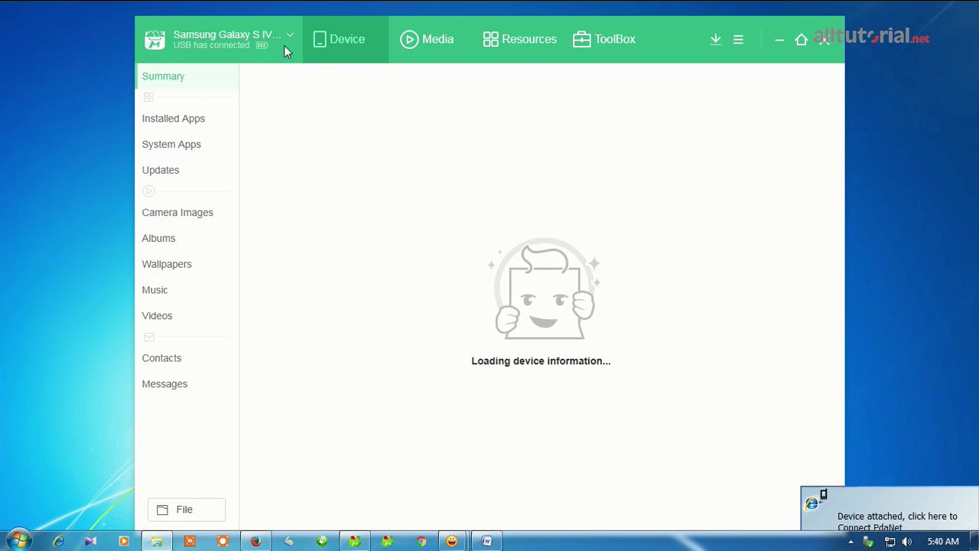
- Check the list of connected devices in MoboMarket and minimize its window
click(221, 35)
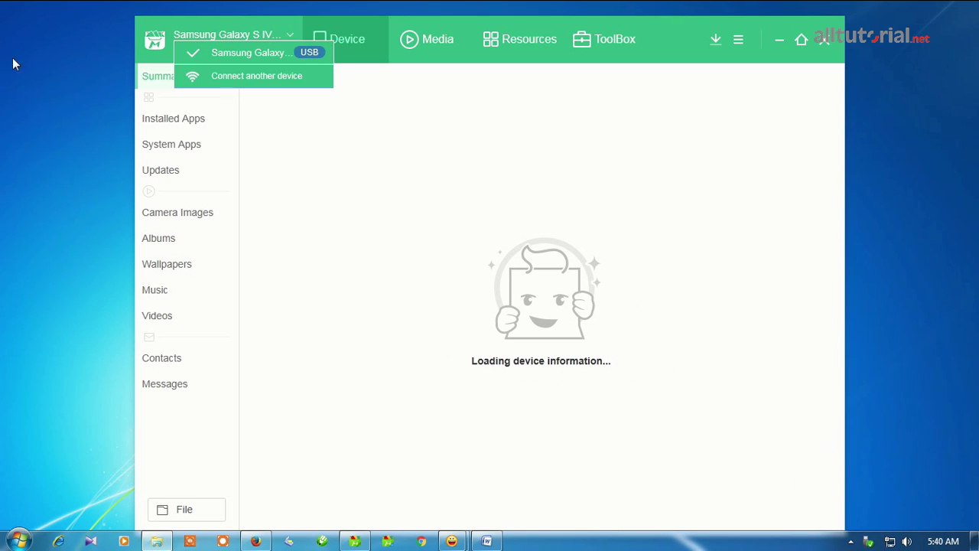
click(778, 36)
right_click(525, 153)
click(546, 194)
- Run MTKdroidTools.exe from the MtkDroidTools folder again to read the connected phone's information
click(158, 542)
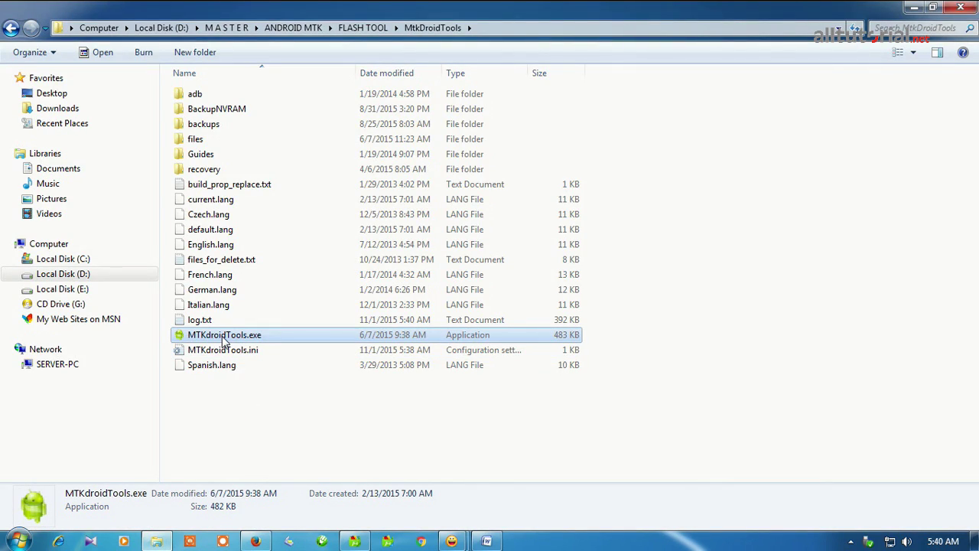
double_click(284, 342)
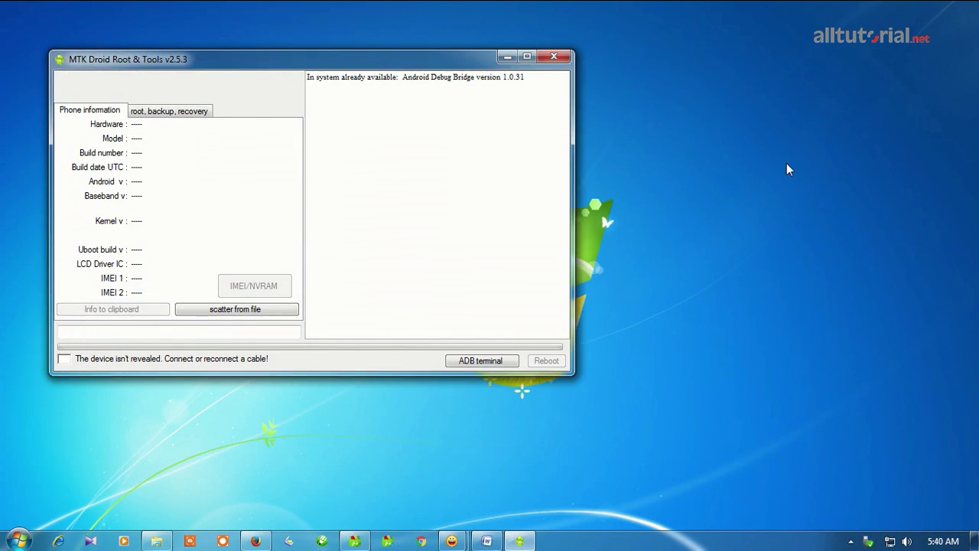
right_click(787, 165)
click(845, 205)
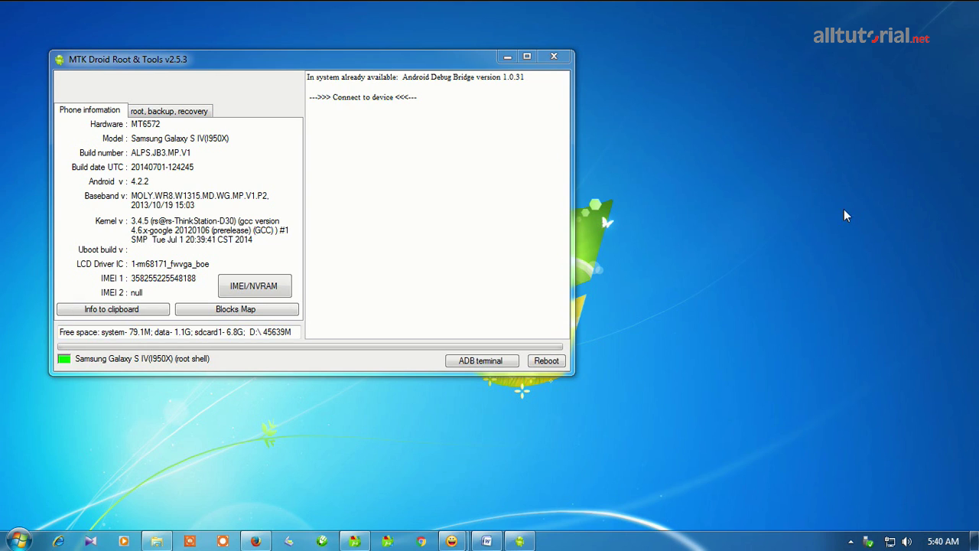
right_click(826, 211)
click(852, 254)
- Switch to Firefox and read the SM-G9006V article down to its introduction of the phone's original specifications, highlighting that sentence
click(255, 540)
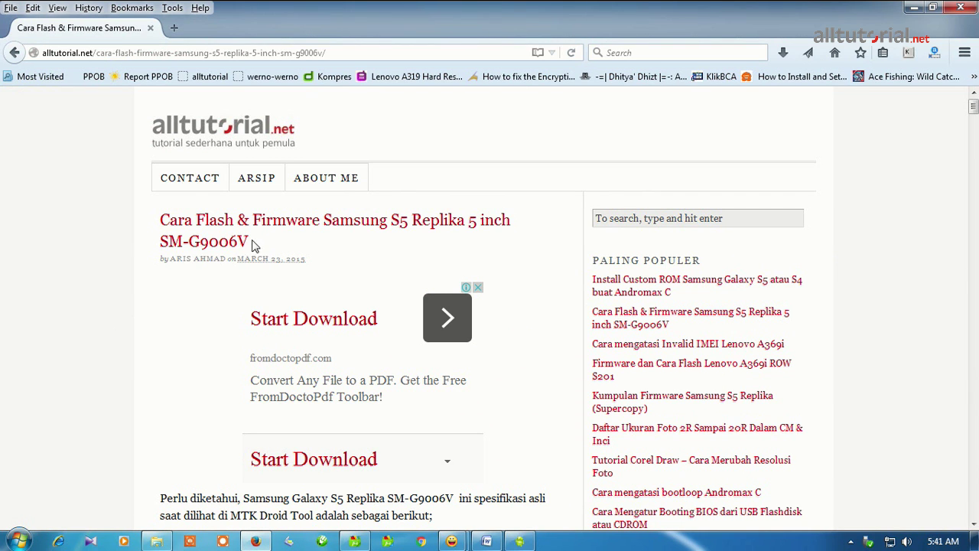
drag(253, 219, 270, 240)
click(89, 263)
scroll(82, 271, down, 4)
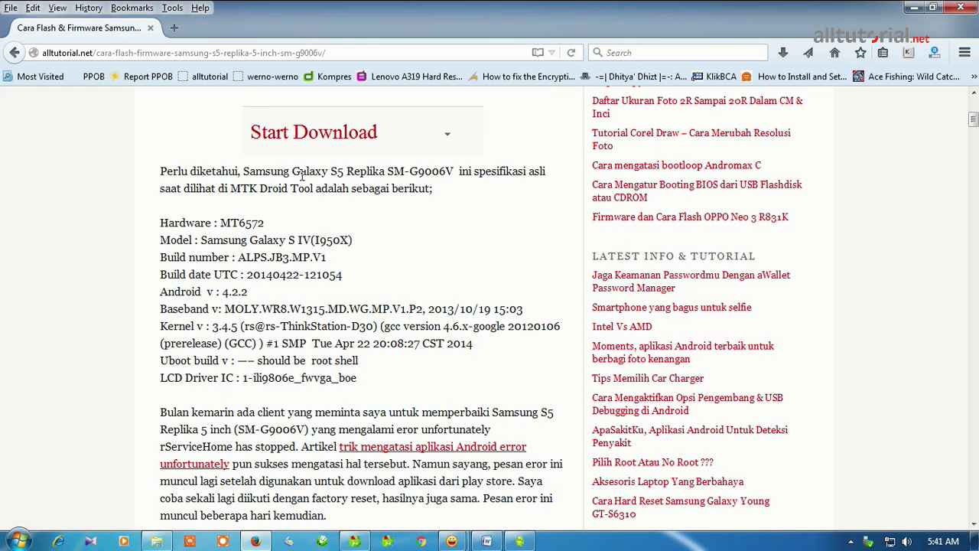
drag(160, 172, 450, 201)
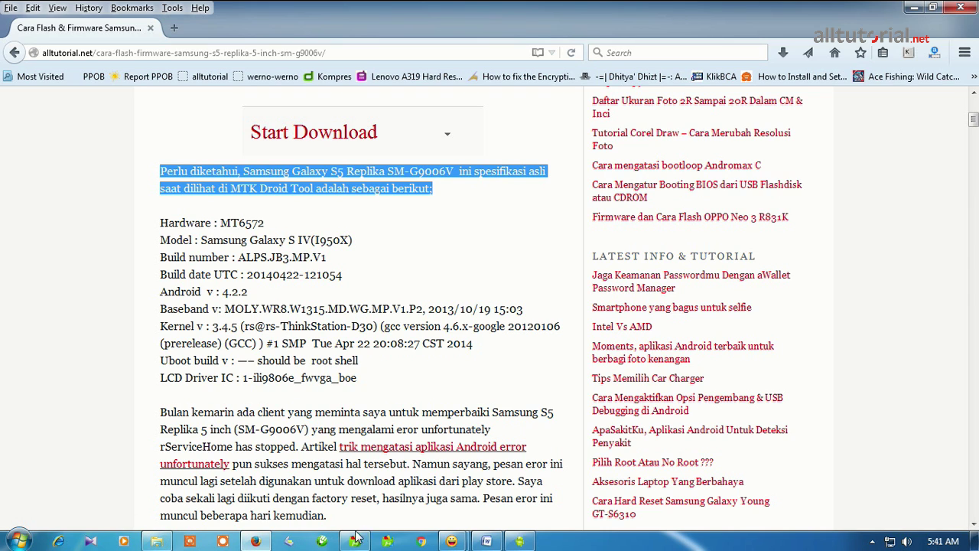
- Compare the article's specification list, especially the LCD Driver IC, with MTK Droid Root & Tools placed beside it
click(520, 541)
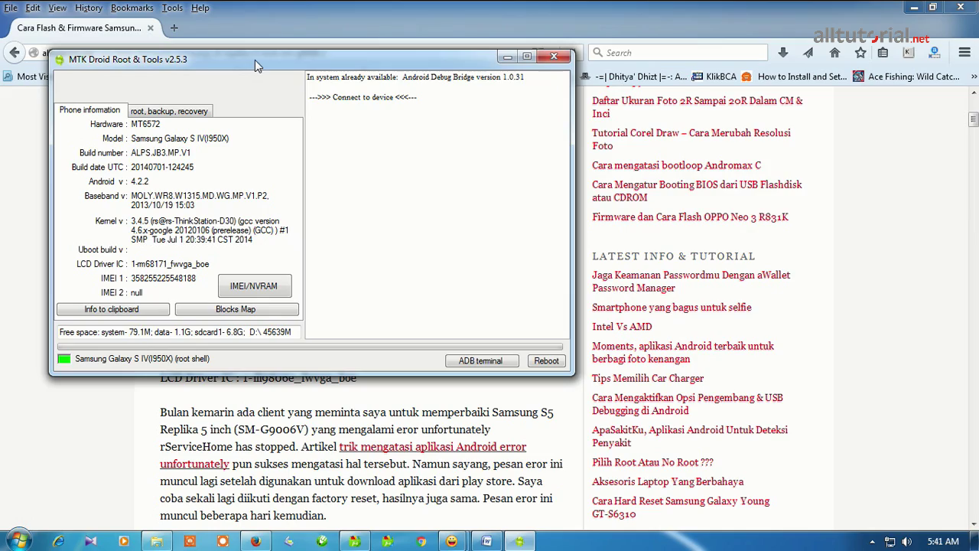
mouse_move(974, 128)
mouse_down()
mouse_move(973, 116)
mouse_move(973, 127)
mouse_up()
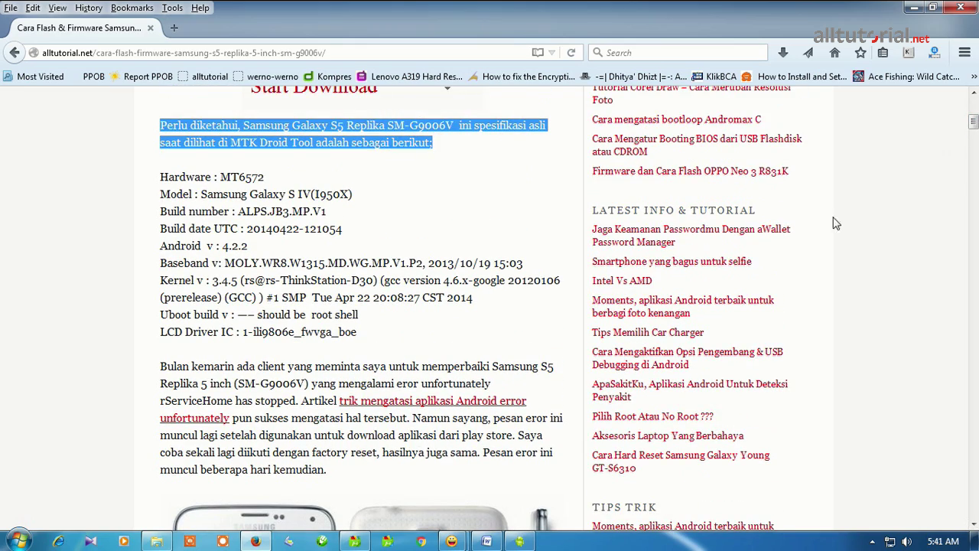
click(519, 540)
drag(239, 55, 760, 102)
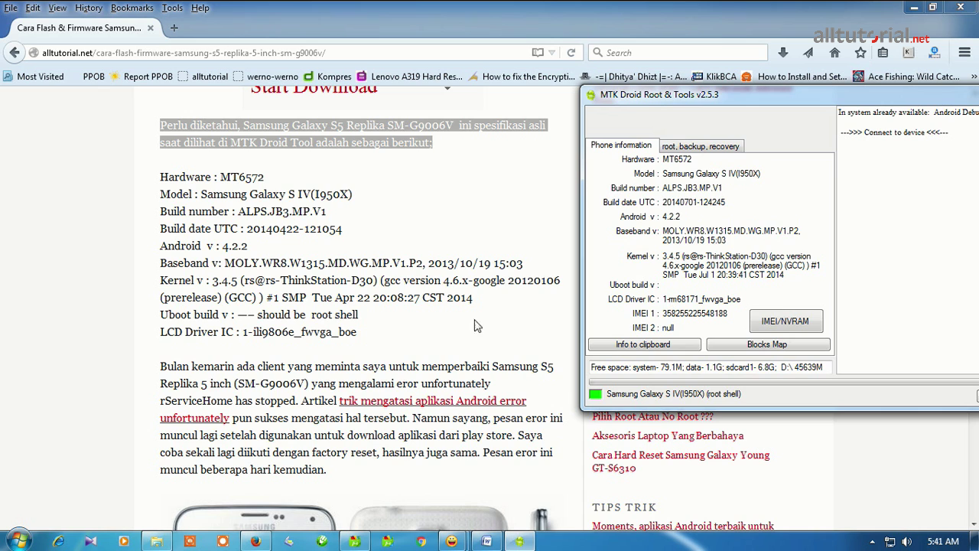
drag(243, 332, 360, 334)
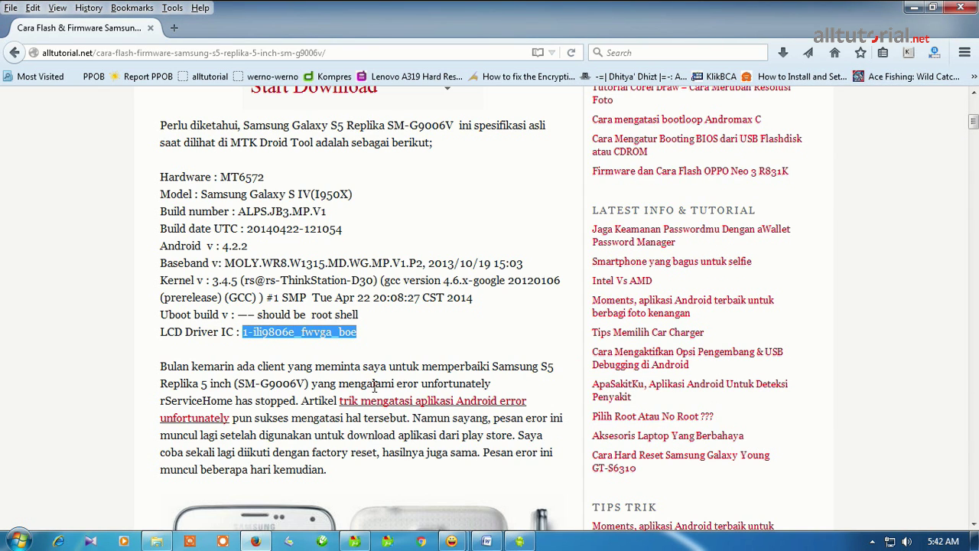
click(519, 541)
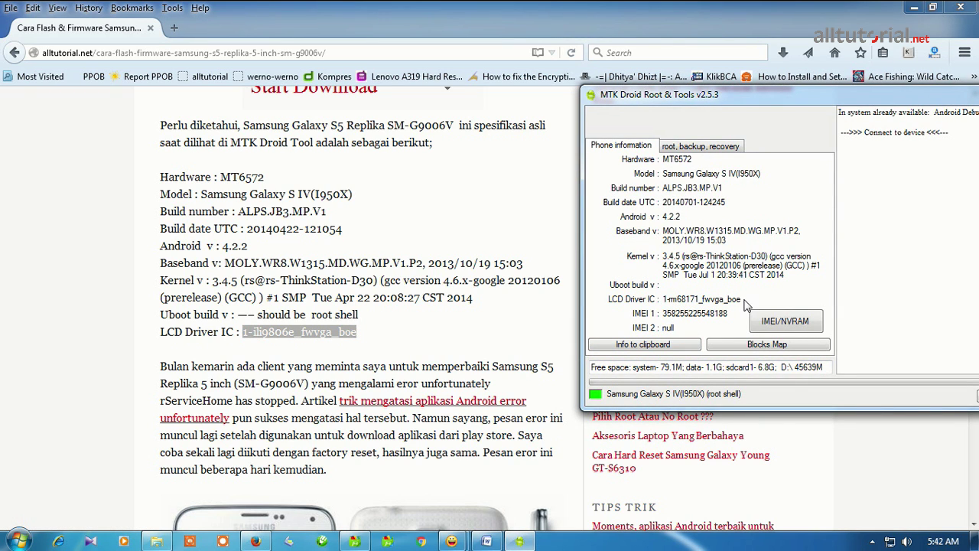
- Minimize the browser and bring the MTK Droid Root & Tools window fully into view on the desktop
click(915, 8)
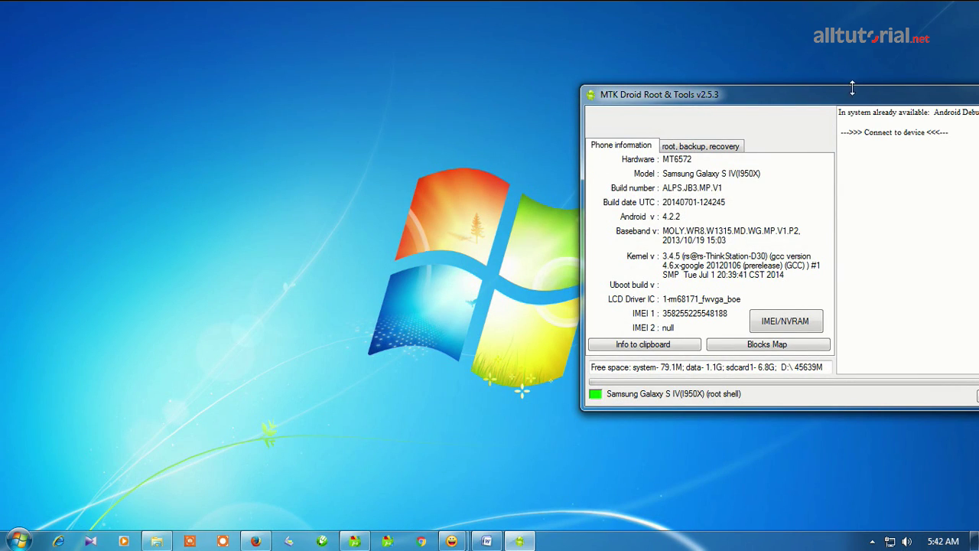
drag(847, 101, 391, 118)
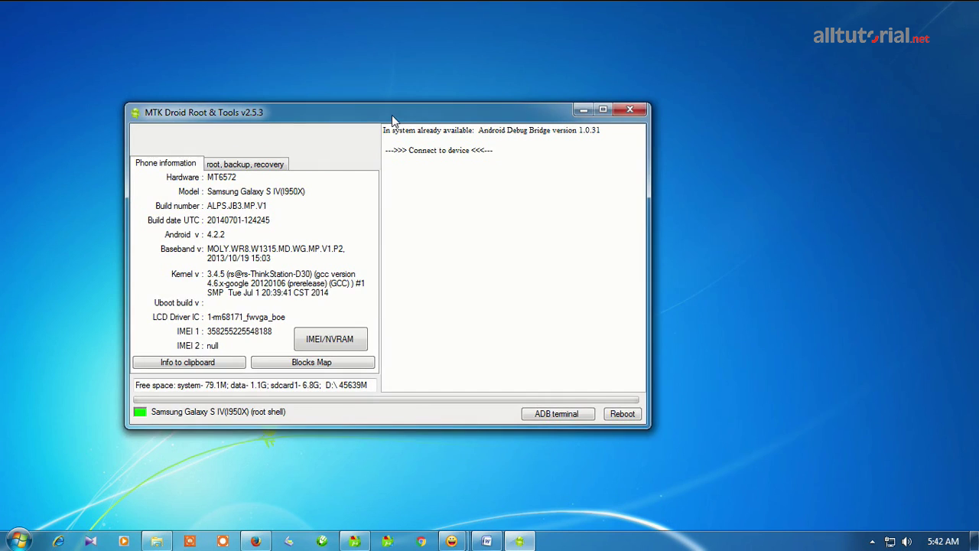
right_click(830, 127)
click(849, 169)
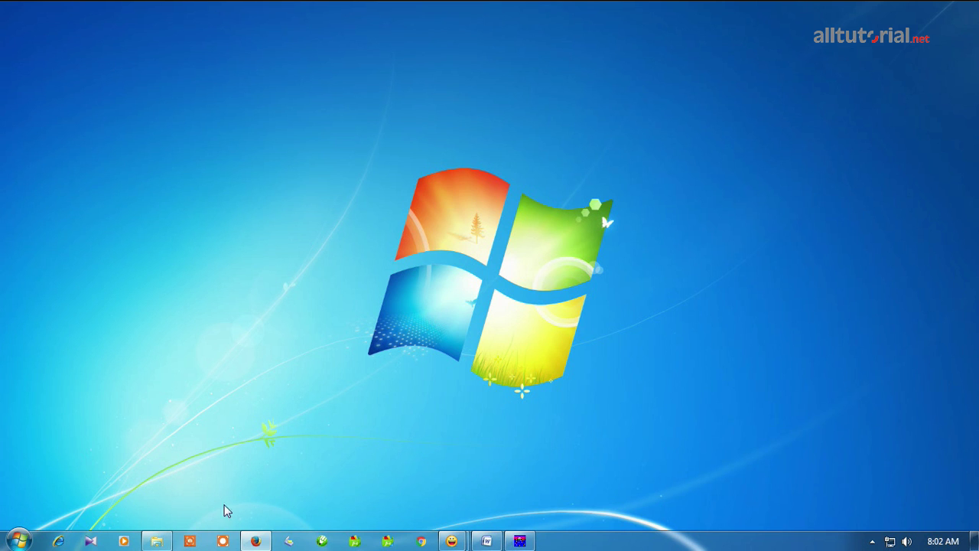
- Examine the firmware files in the inner SM-G9006V folder on Local Disk (C:) and return to the drive's root
click(156, 541)
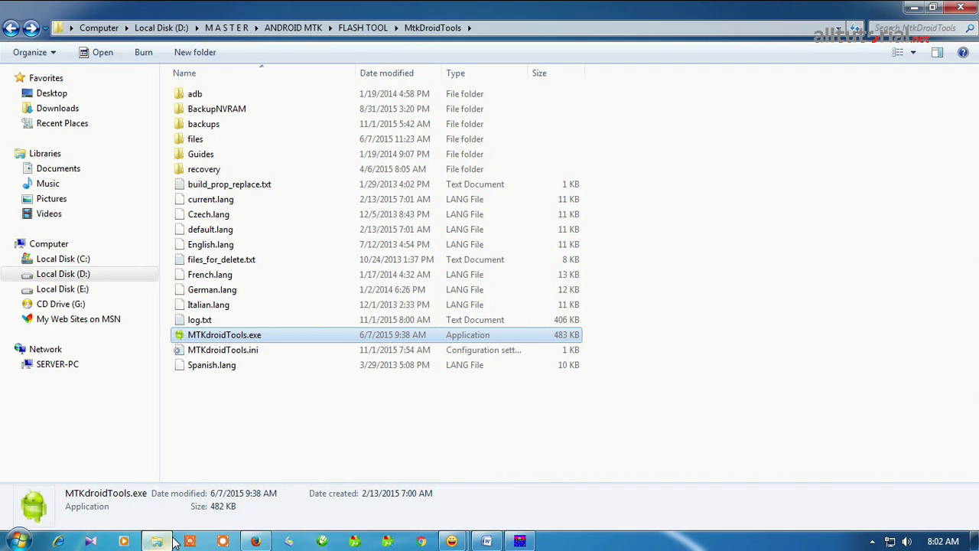
click(10, 28)
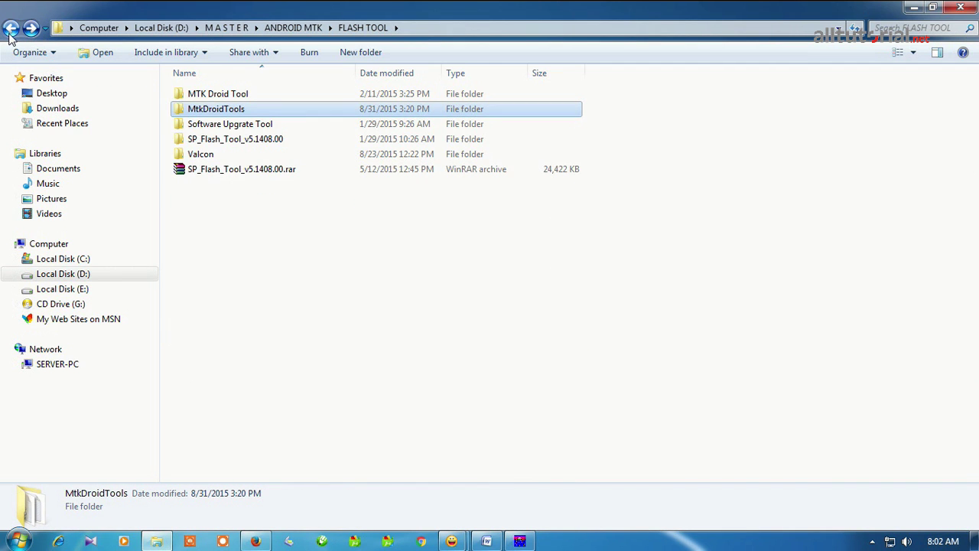
click(62, 259)
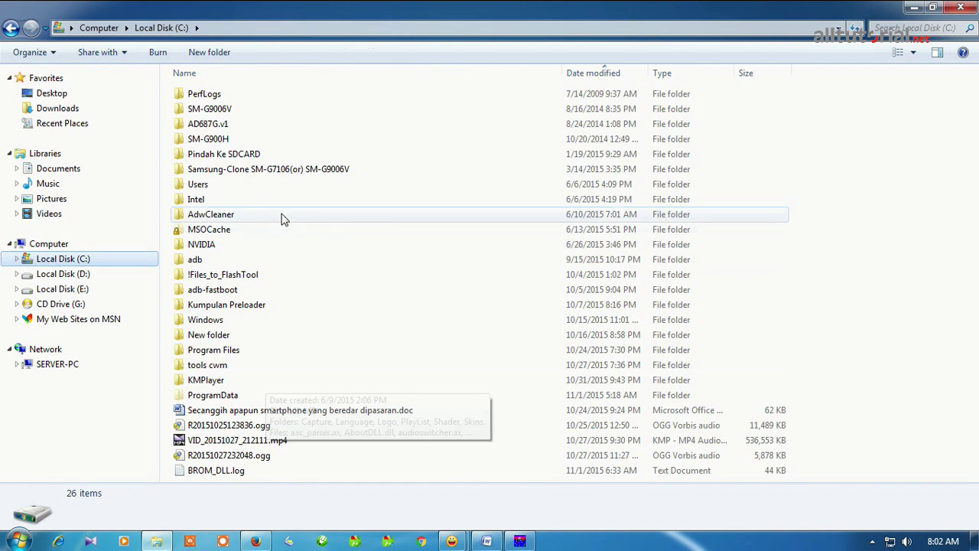
double_click(217, 114)
double_click(229, 95)
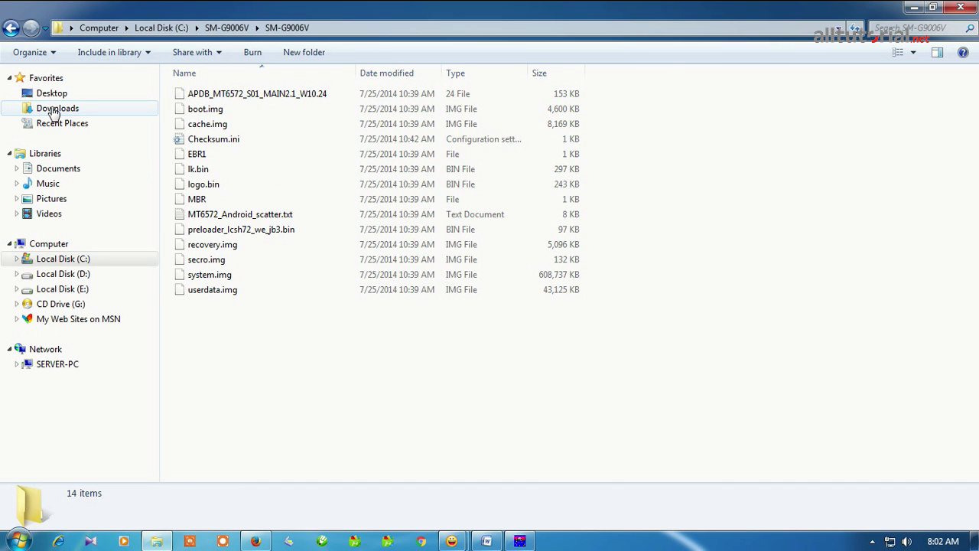
click(10, 29)
click(10, 29)
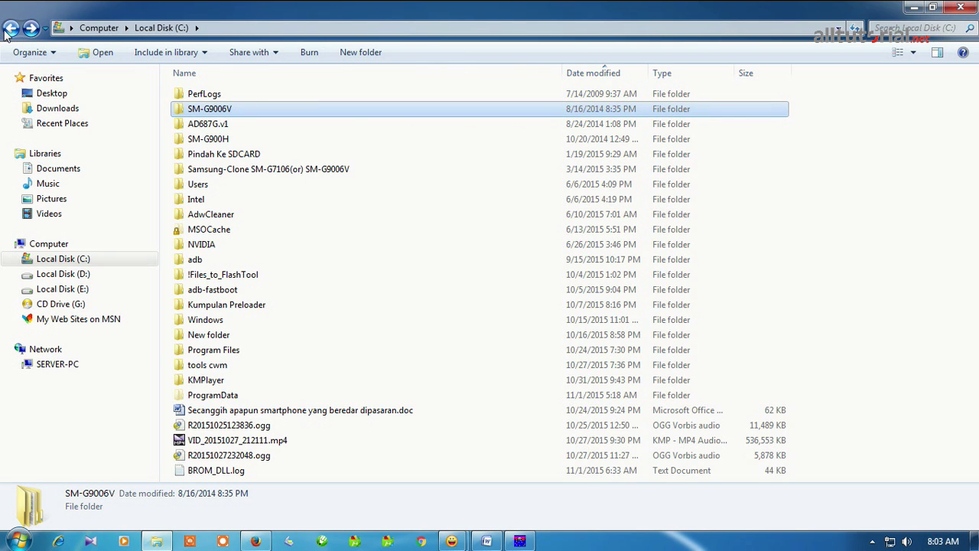
- Launch Flash_tool.exe from the Software Upgrate Tool folder in M A S T E R\ANDROID MTK\FLASH TOOL on Local Disk (D:)
click(61, 273)
double_click(218, 289)
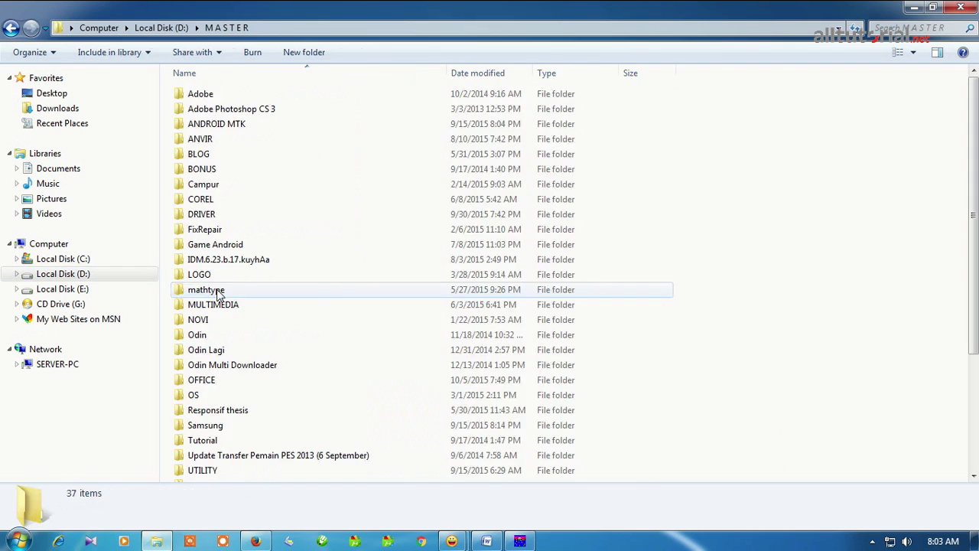
double_click(233, 124)
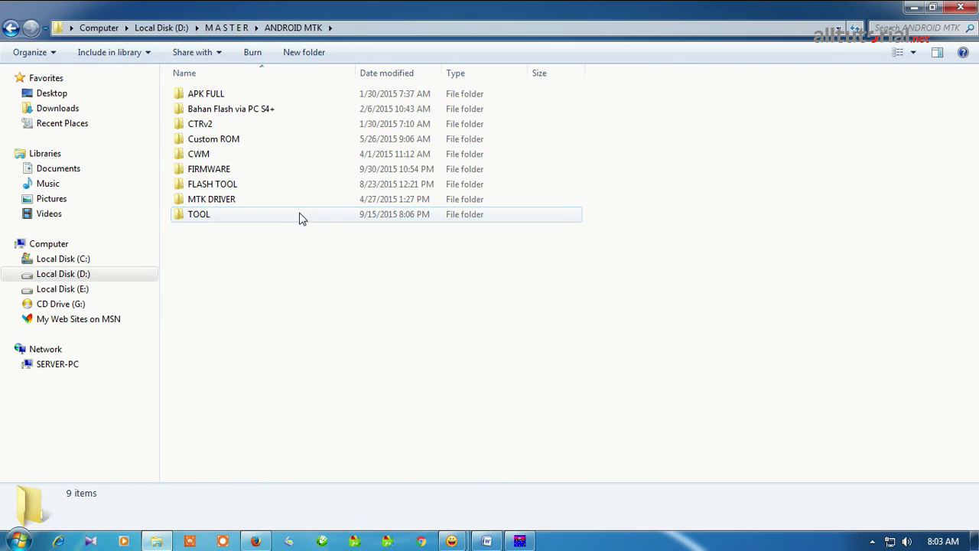
double_click(237, 190)
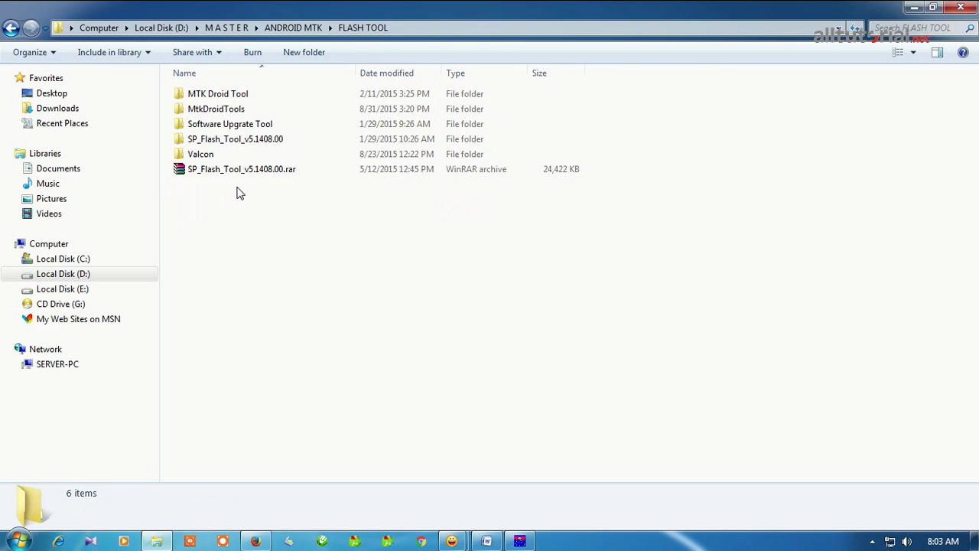
double_click(218, 125)
double_click(225, 259)
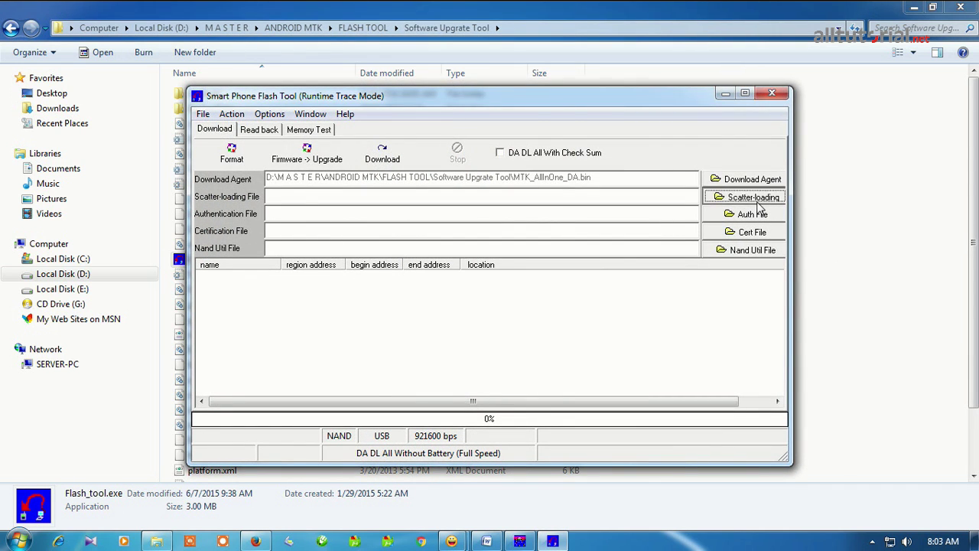
- Load the scatter file MT6572_Android_scatter.txt from C:\SM-G9006V\SM-G9006V into Smart Phone Flash Tool
click(758, 199)
click(540, 117)
click(497, 198)
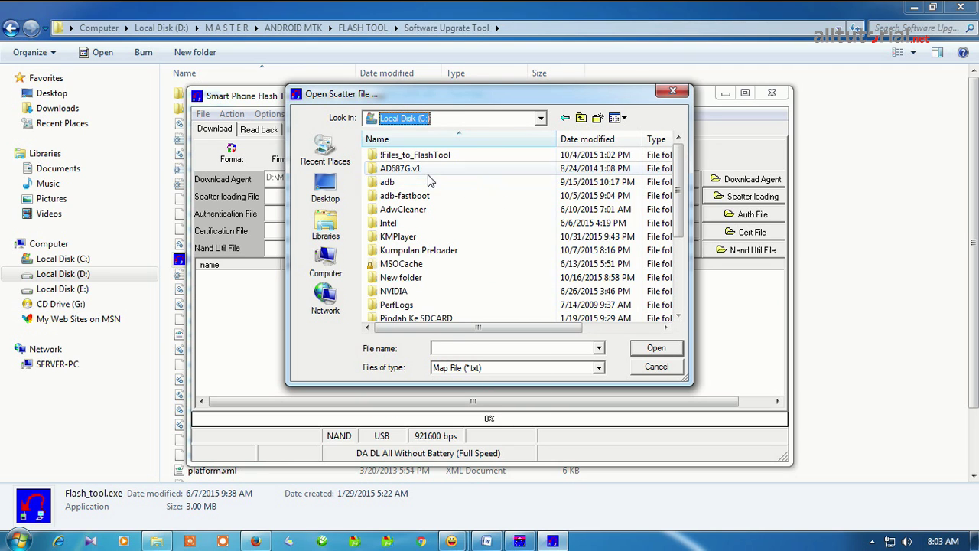
click(428, 252)
scroll(429, 254, down, 3)
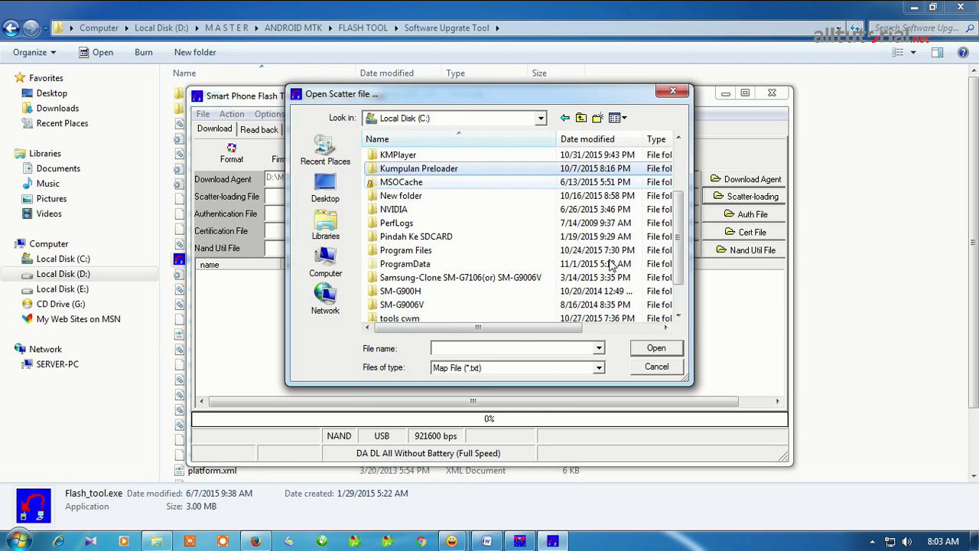
double_click(426, 264)
double_click(419, 157)
click(419, 158)
double_click(418, 159)
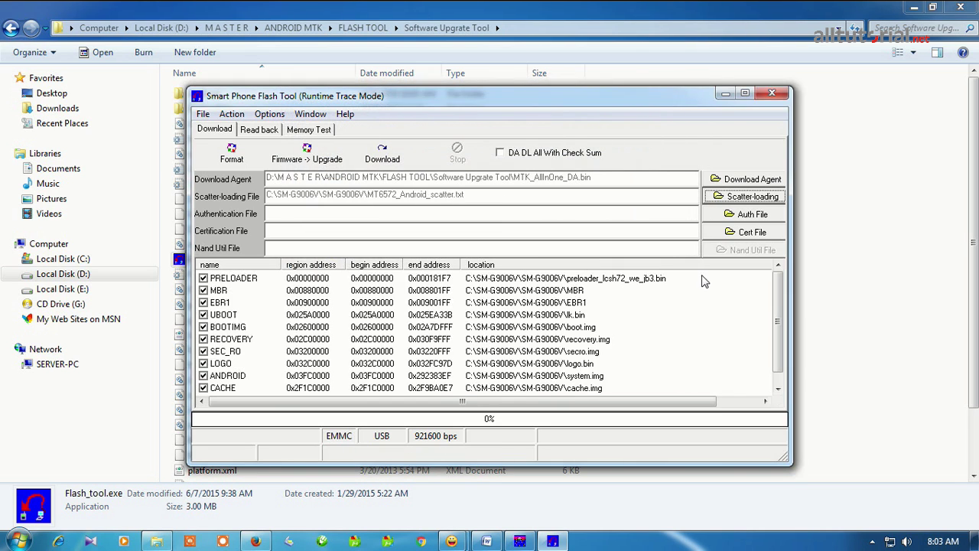
- Minimize the folder window behind Smart Phone Flash Tool, refresh the desktop, and start the Download of the loaded SM-G9006V firmware
click(776, 380)
drag(775, 376, 776, 289)
click(914, 7)
right_click(914, 137)
click(912, 177)
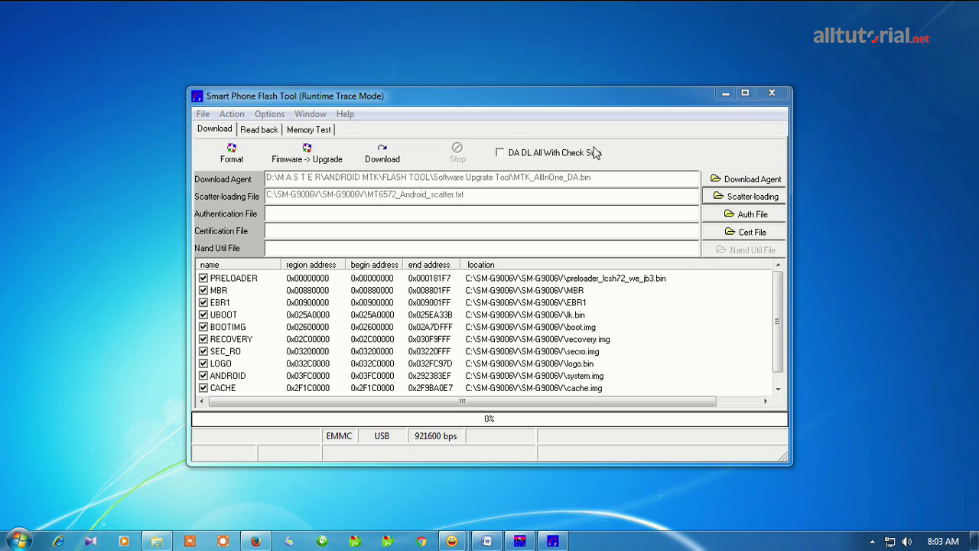
click(388, 156)
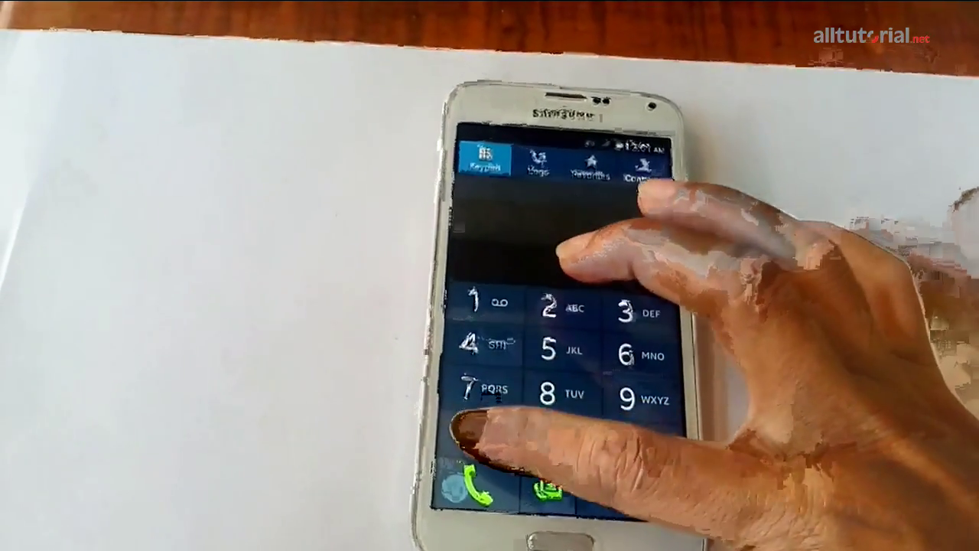
click(467, 435)
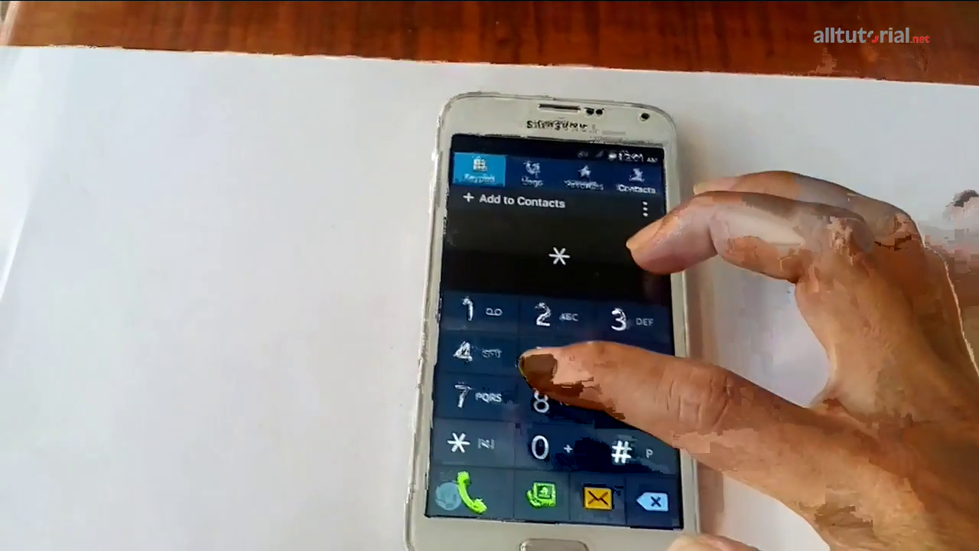
click(544, 447)
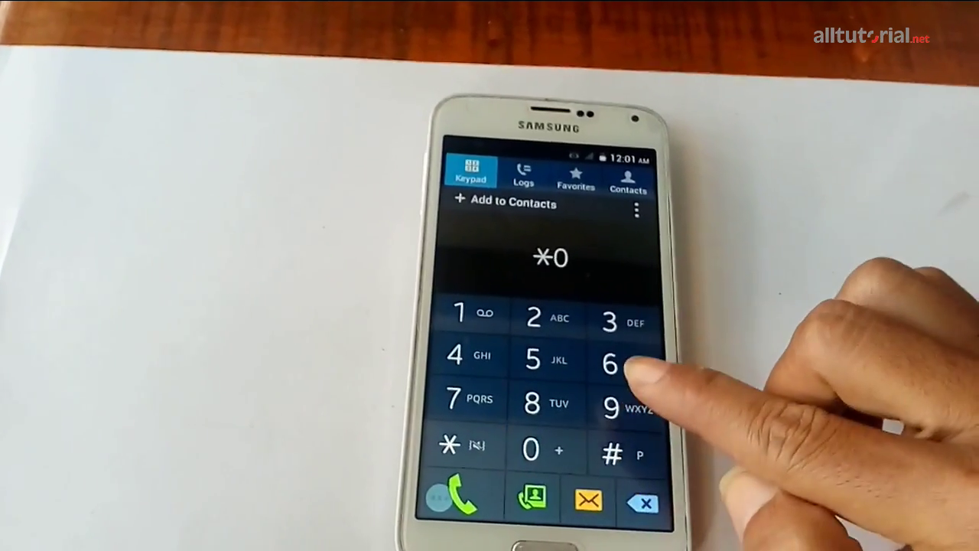
click(615, 453)
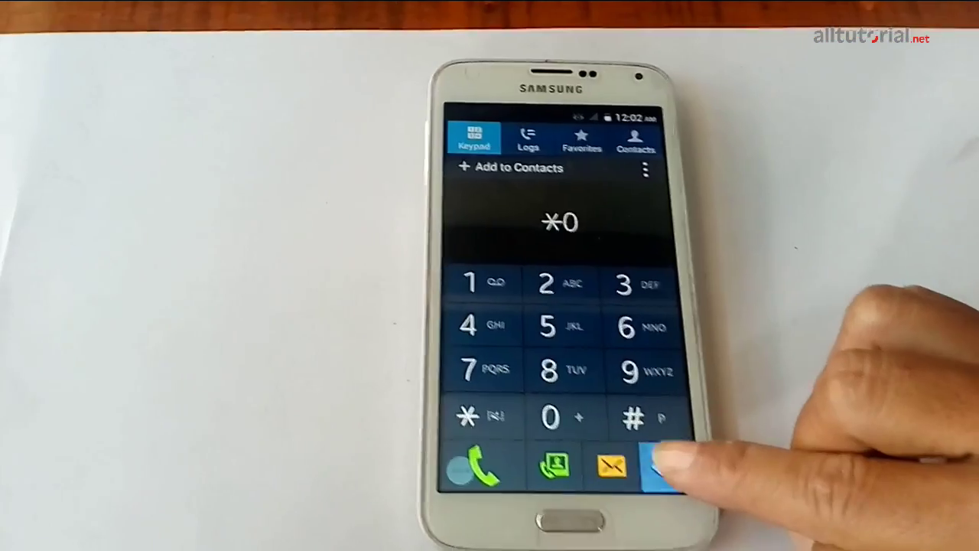
click(656, 462)
click(656, 463)
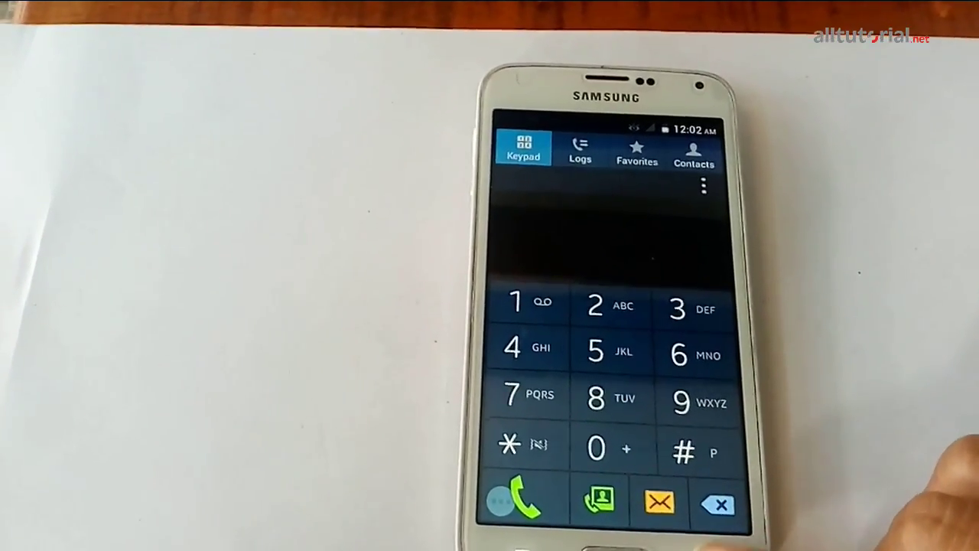
click(711, 546)
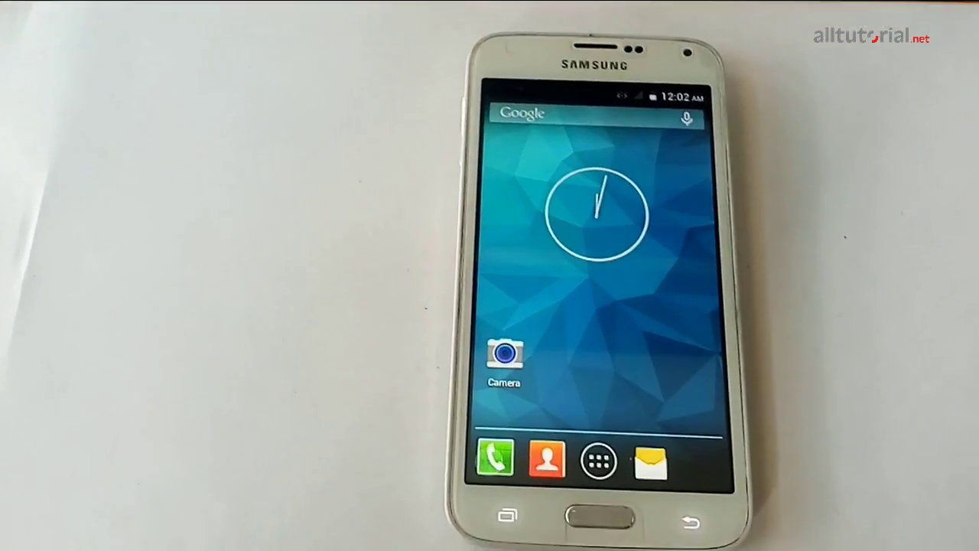